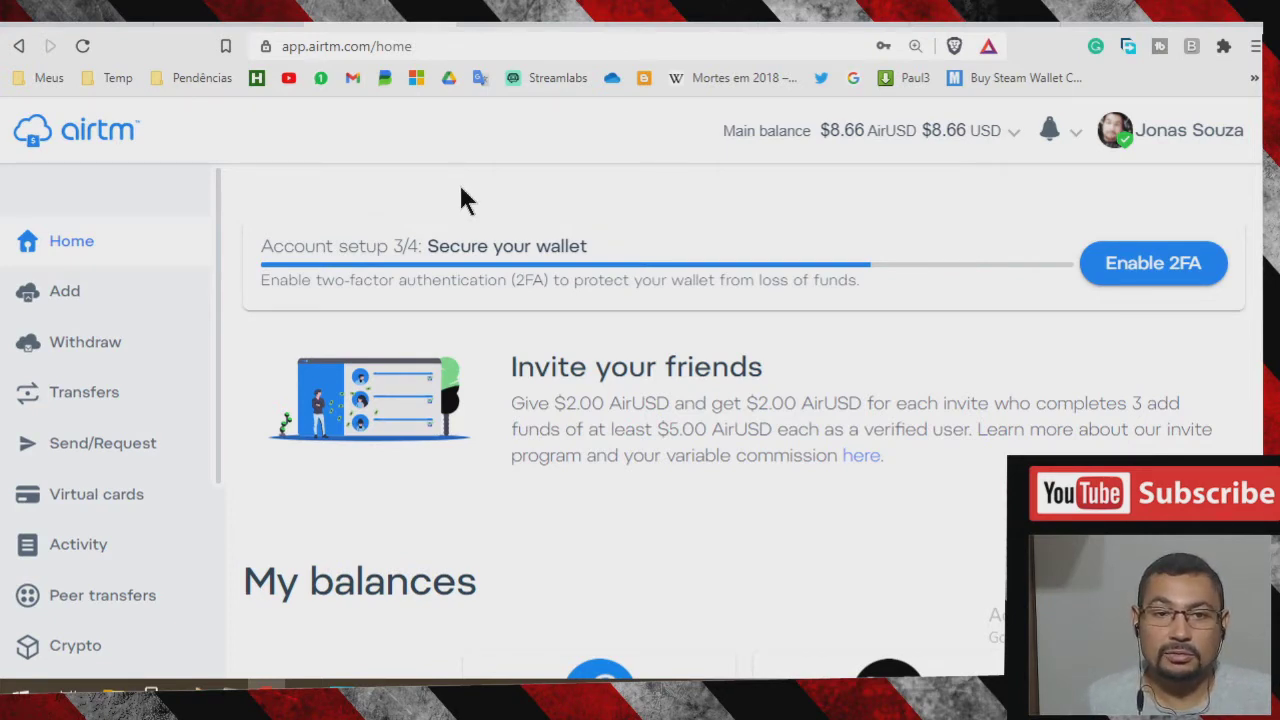
- Start adding funds and search the payment methods for "paypal" to choose PayPal
click(52, 302)
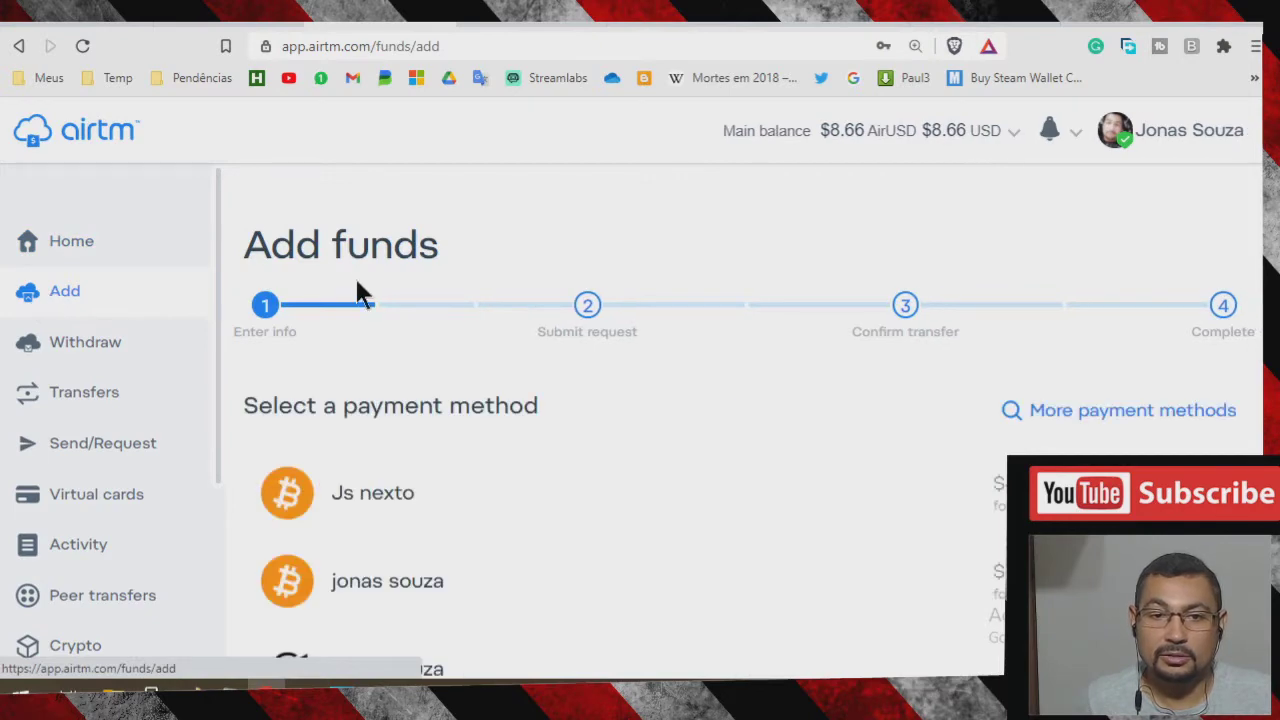
scroll(758, 340, down, 3)
scroll(758, 340, up, 3)
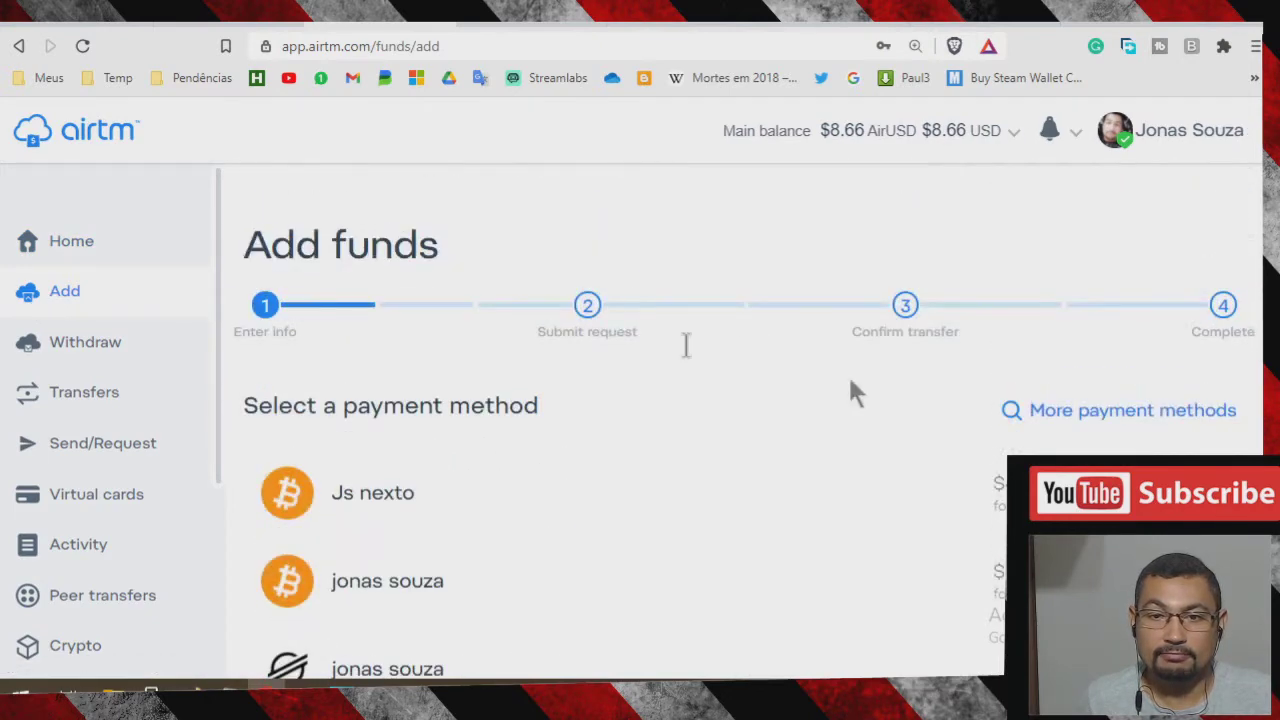
click(1112, 412)
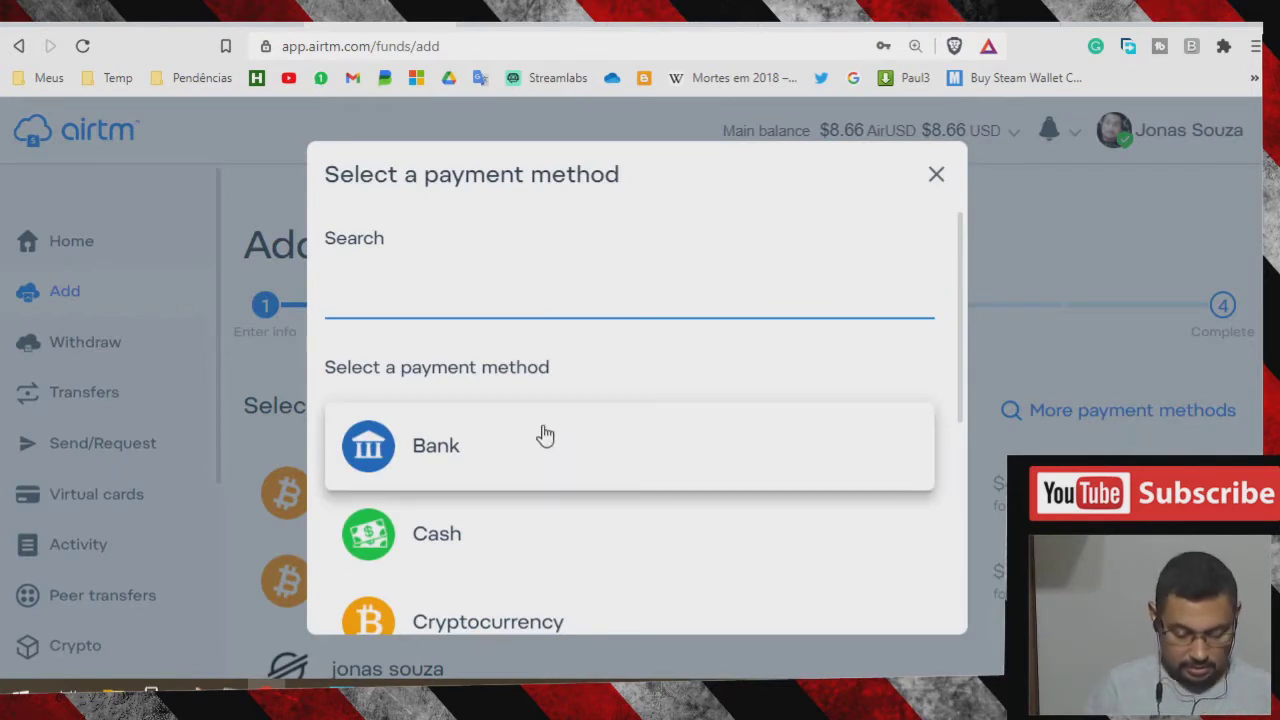
text(paypal)
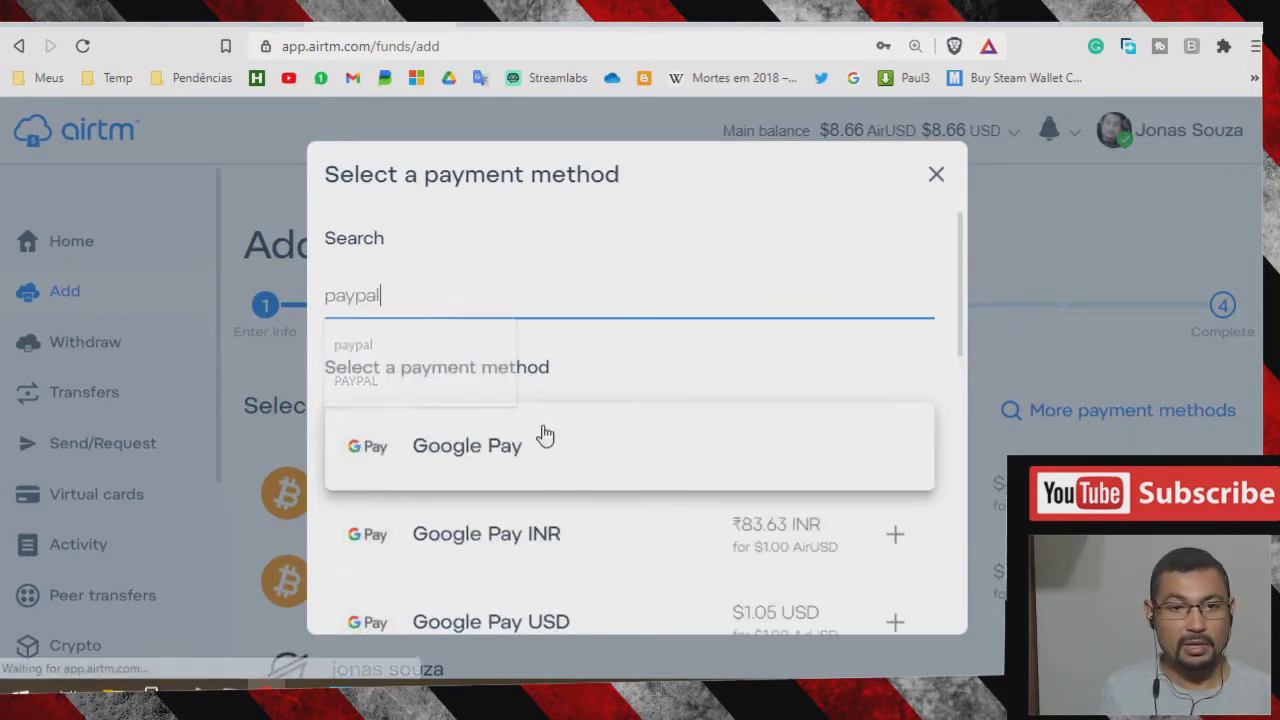
click(466, 448)
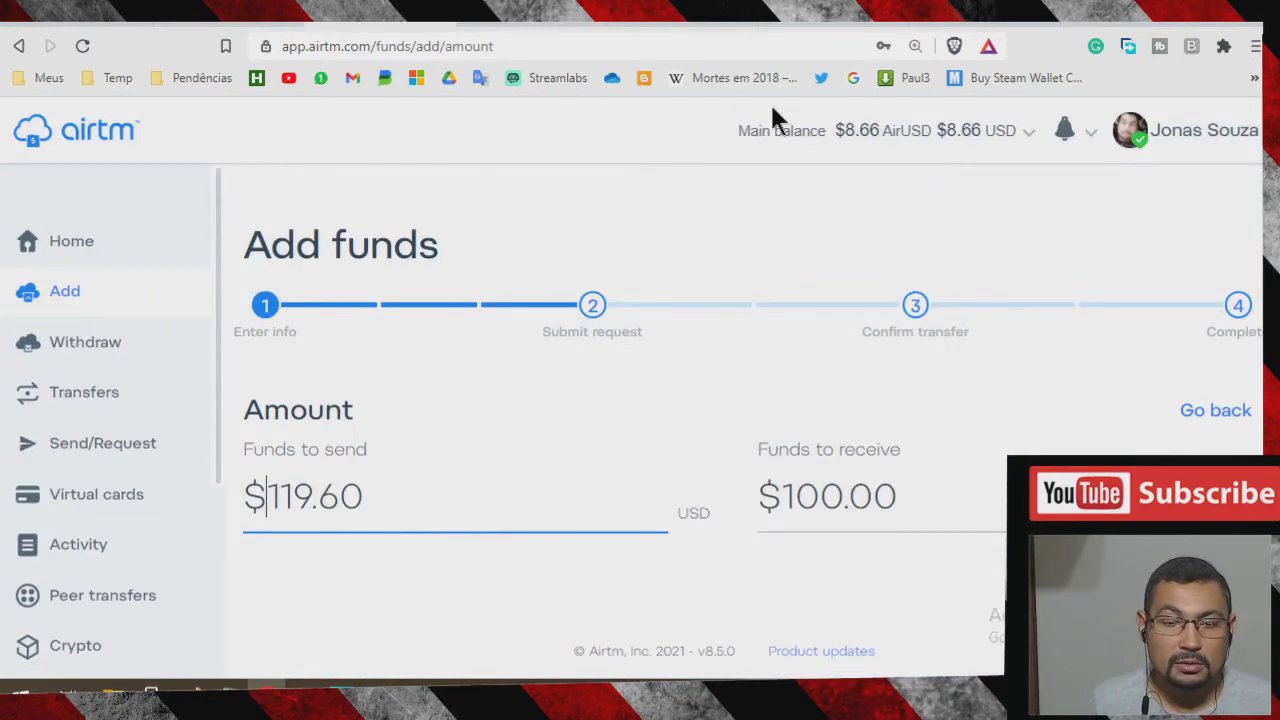
- Set the funds to send through PayPal to 200 USD
scroll(575, 408, down, 2)
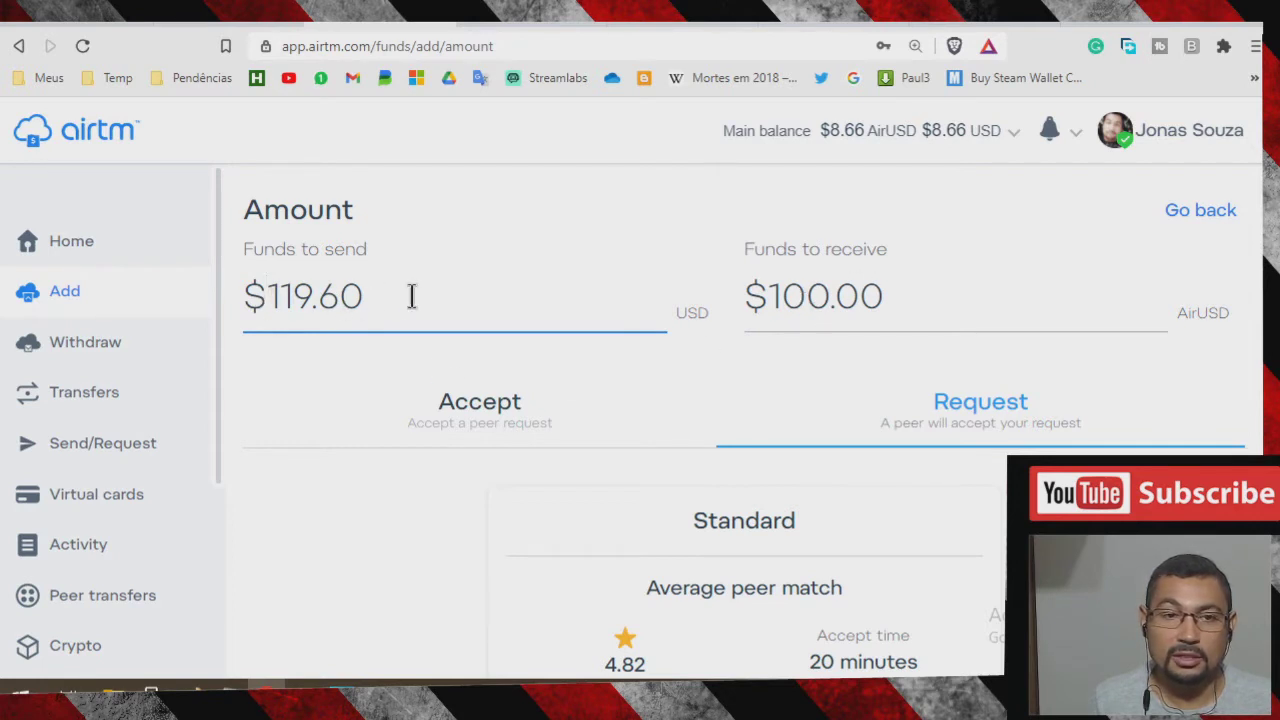
drag(409, 294, 151, 317)
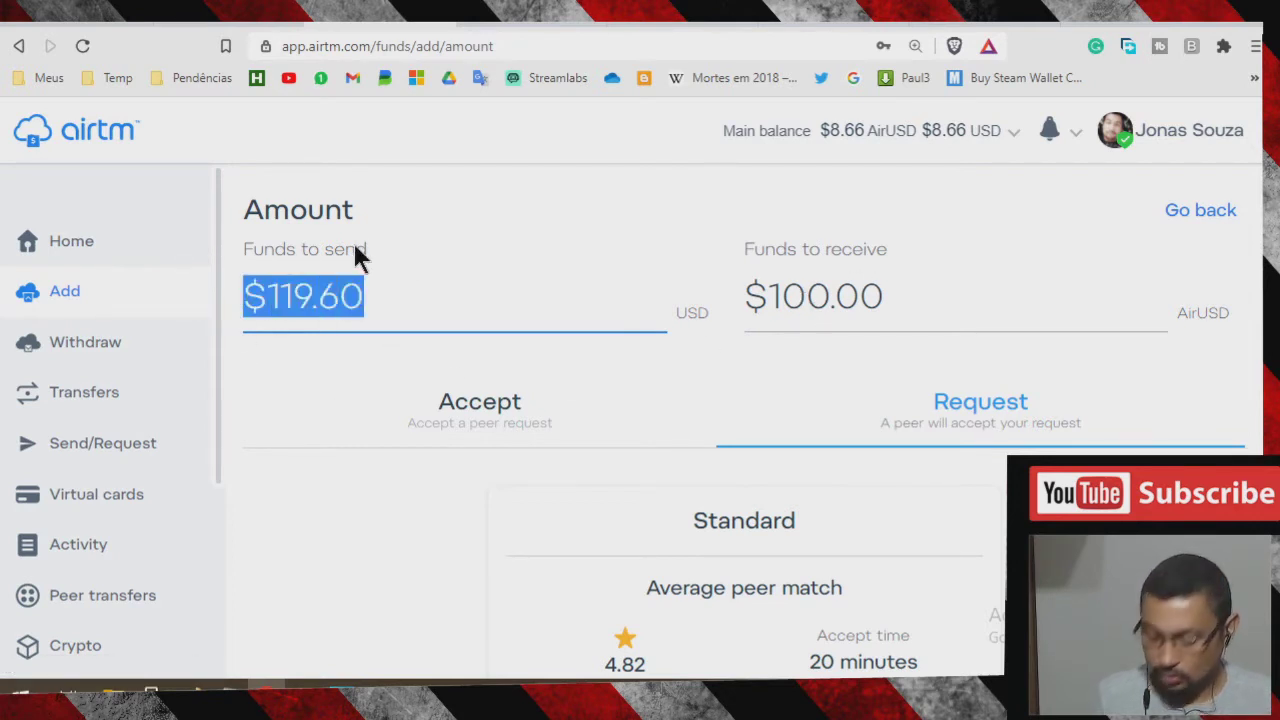
text(200)
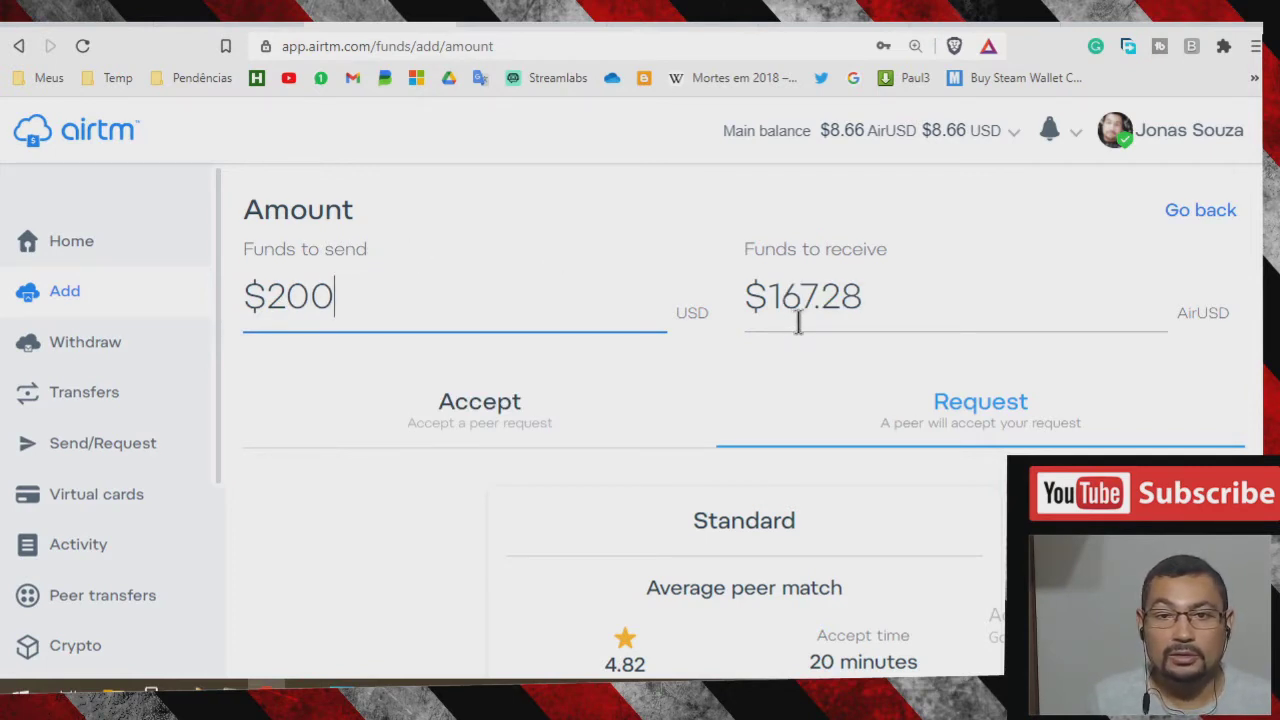
- Review the Standard peer offer, and check the available balance on the PayPal account summary
scroll(995, 315, down, 1)
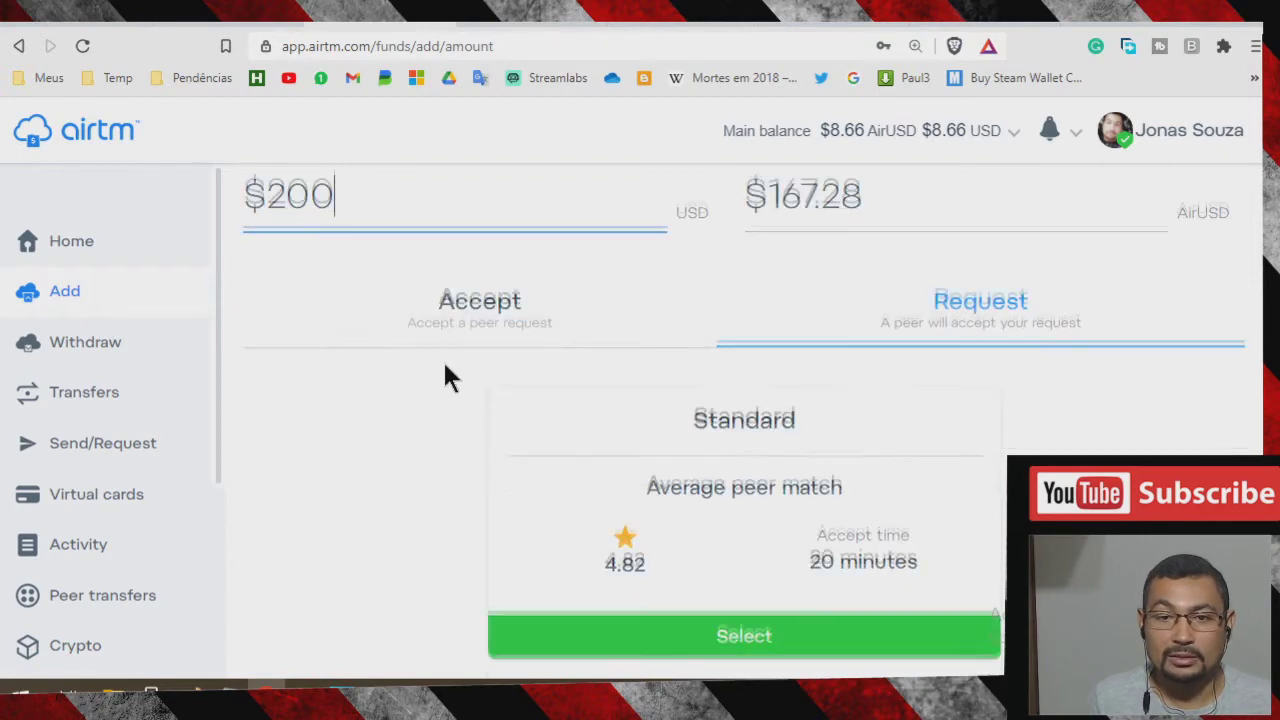
scroll(446, 366, down, 1)
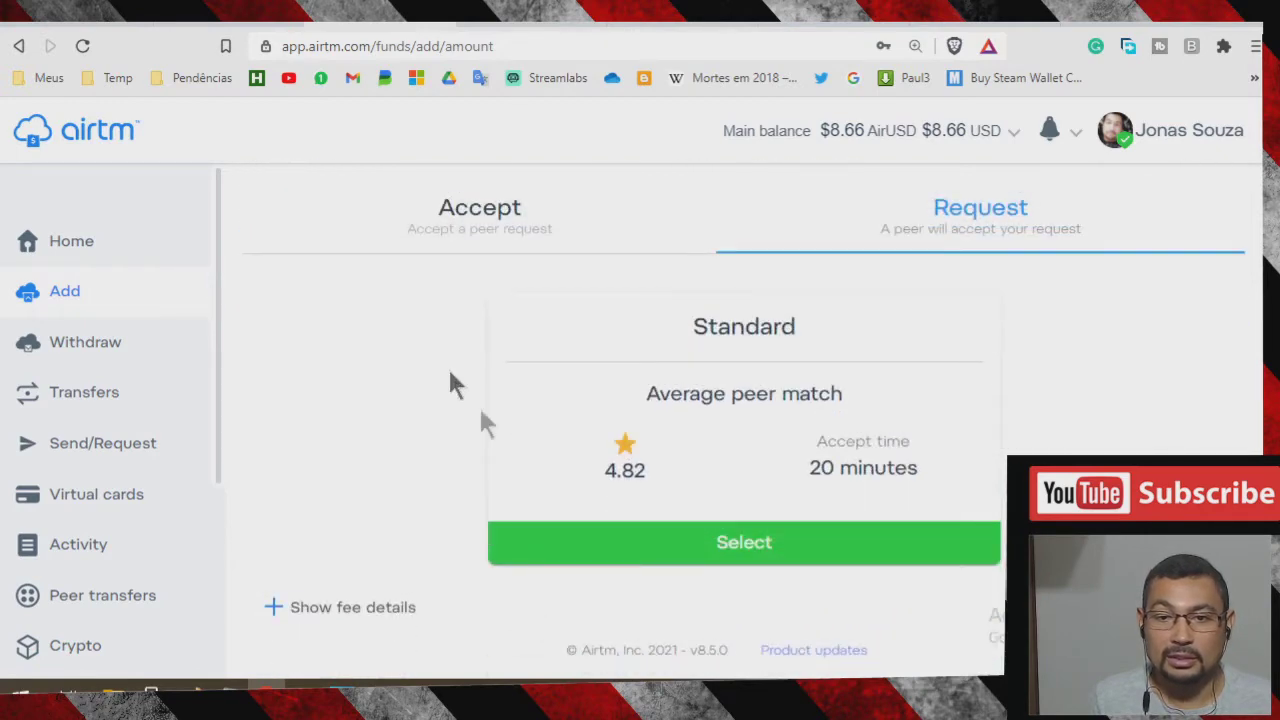
scroll(610, 350, up, 2)
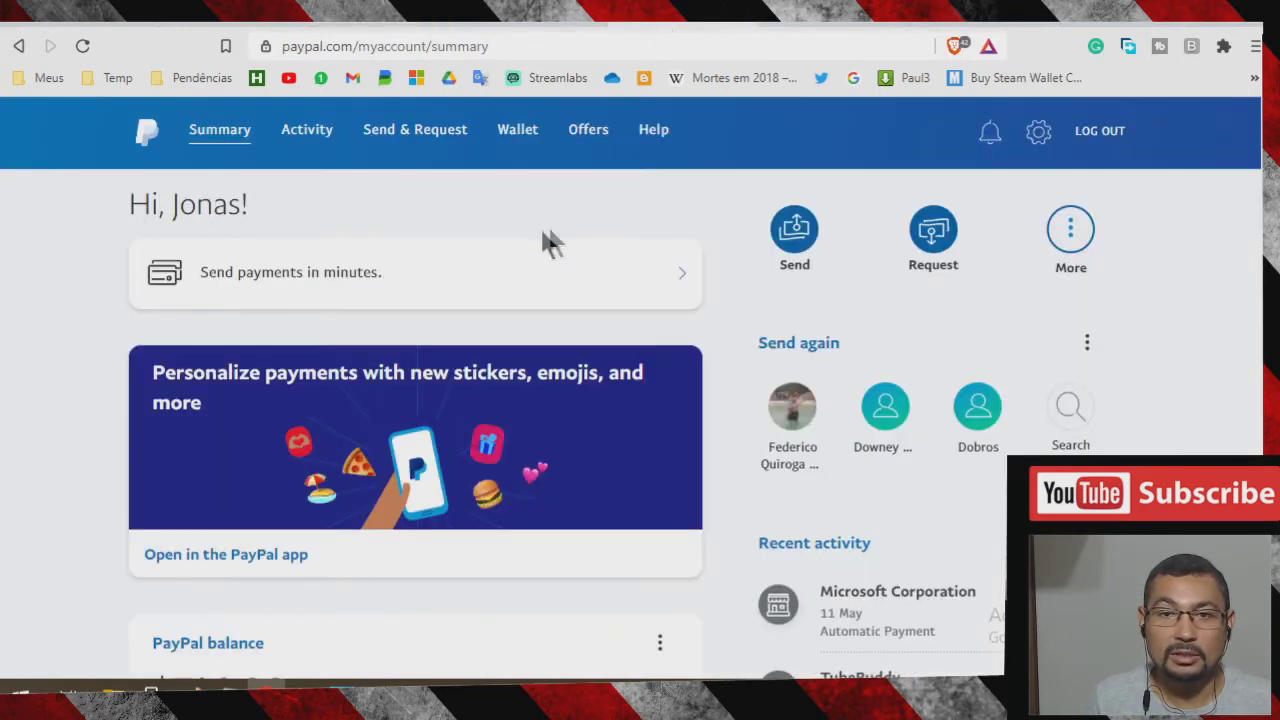
scroll(457, 246, down, 2)
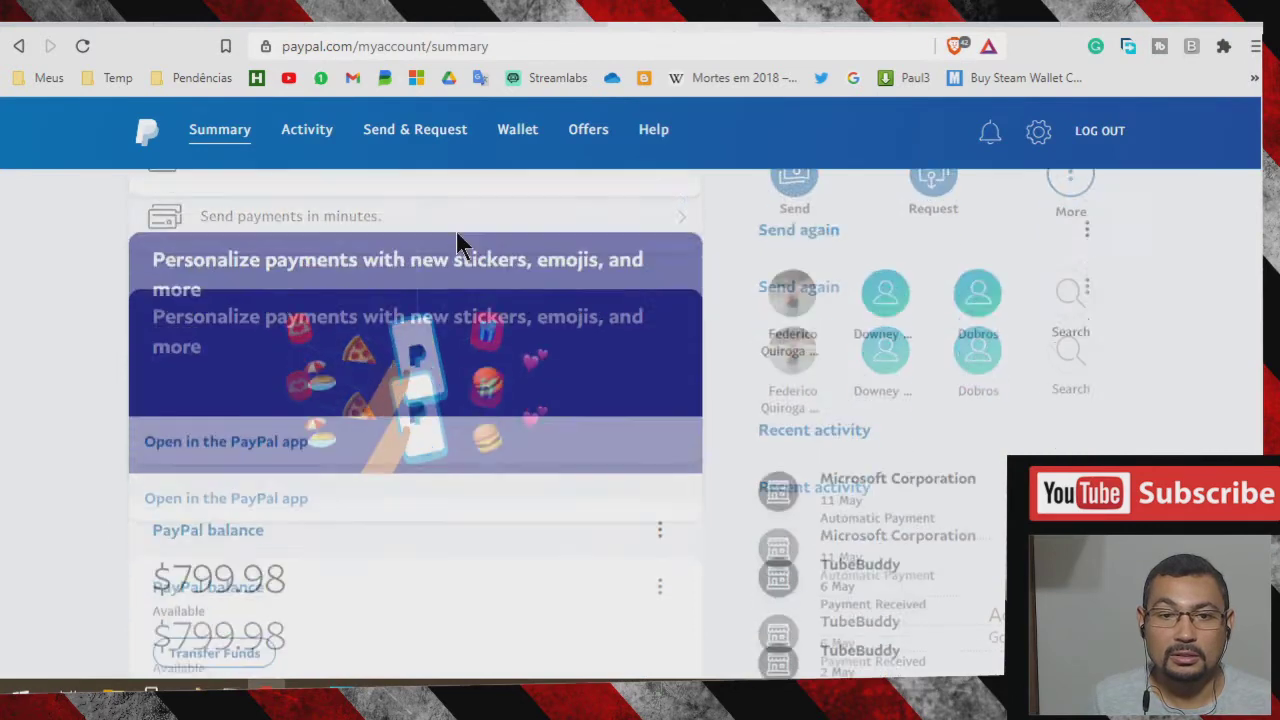
scroll(457, 240, up, 1)
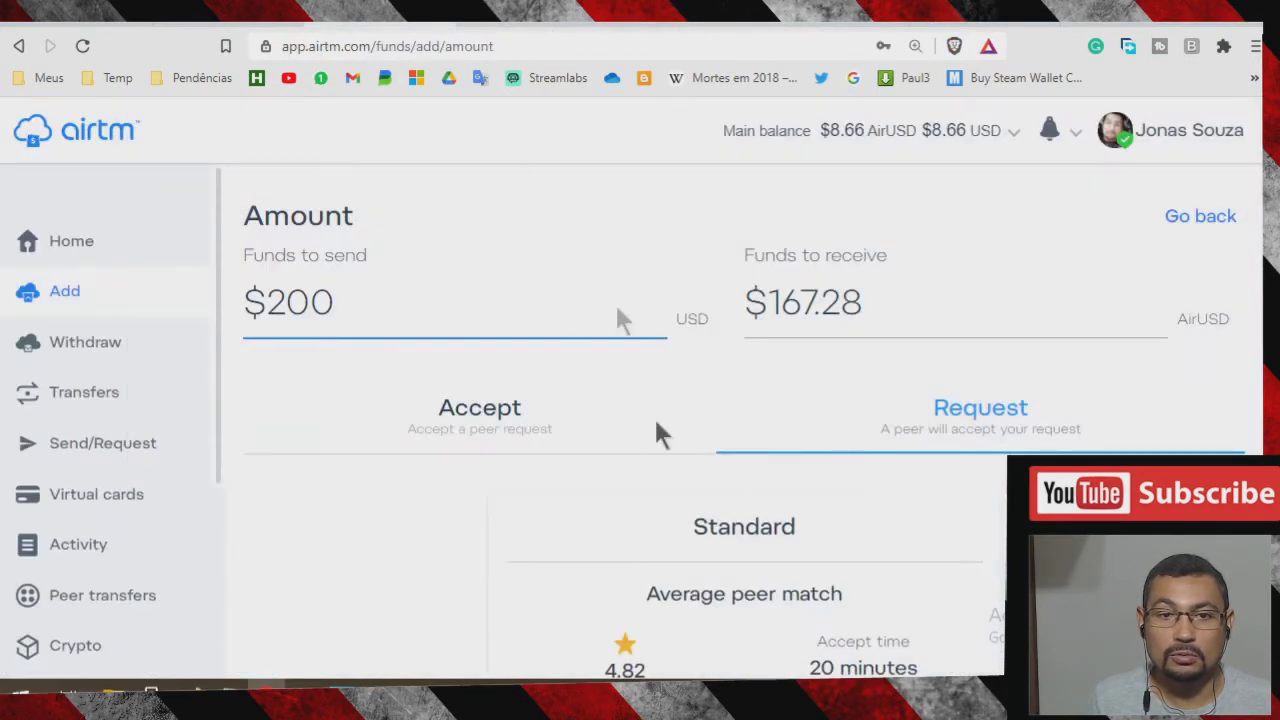
- Back in Airtm, select the Standard peer match and submit the $200.00 add-funds request
scroll(657, 429, down, 3)
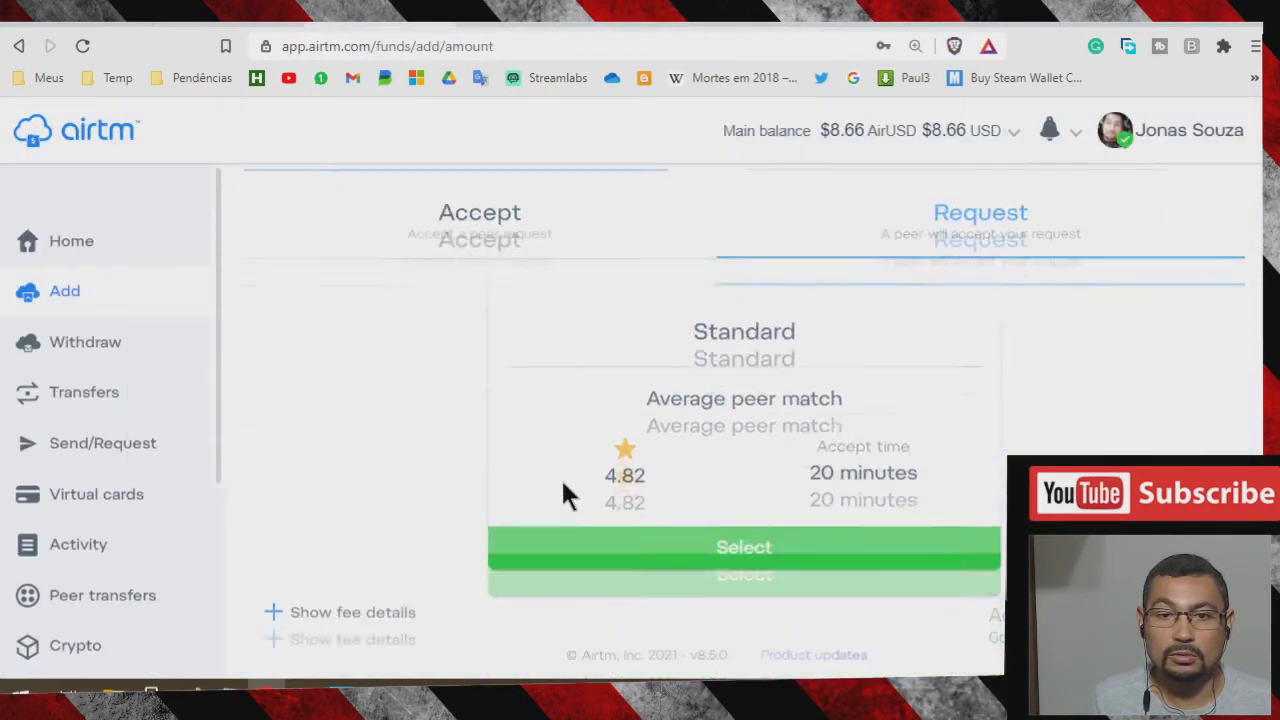
click(757, 549)
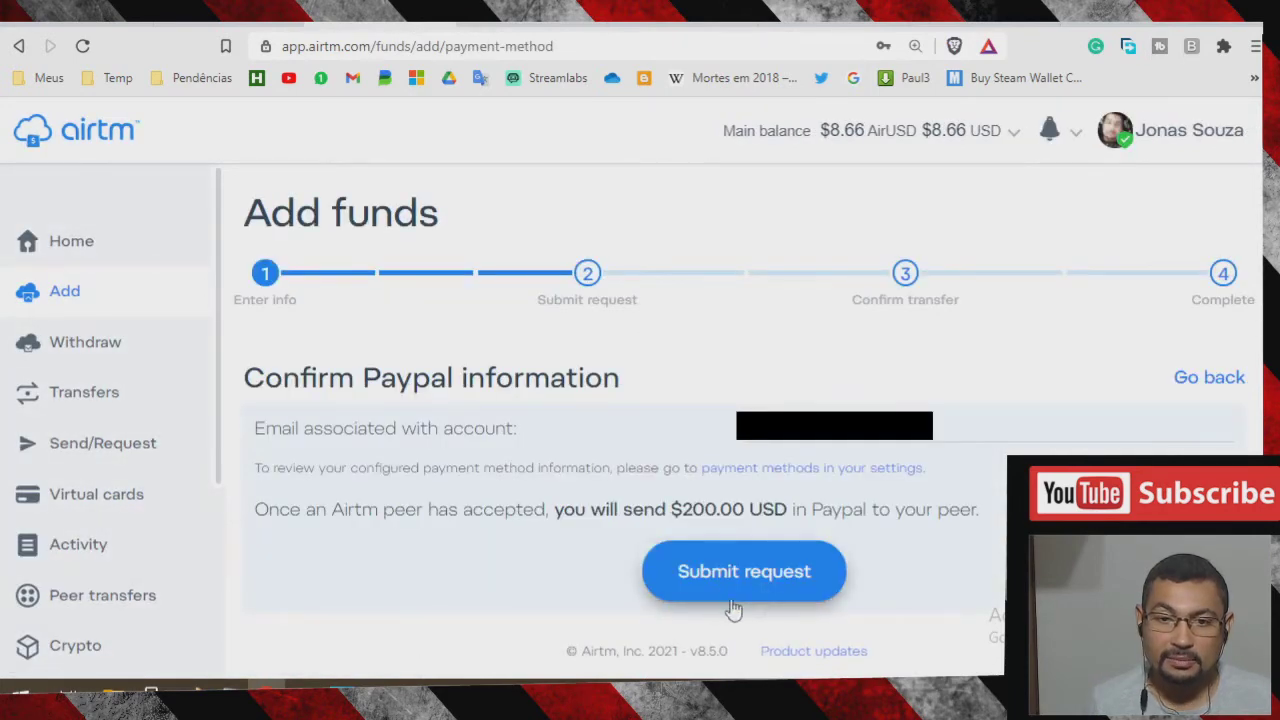
click(736, 571)
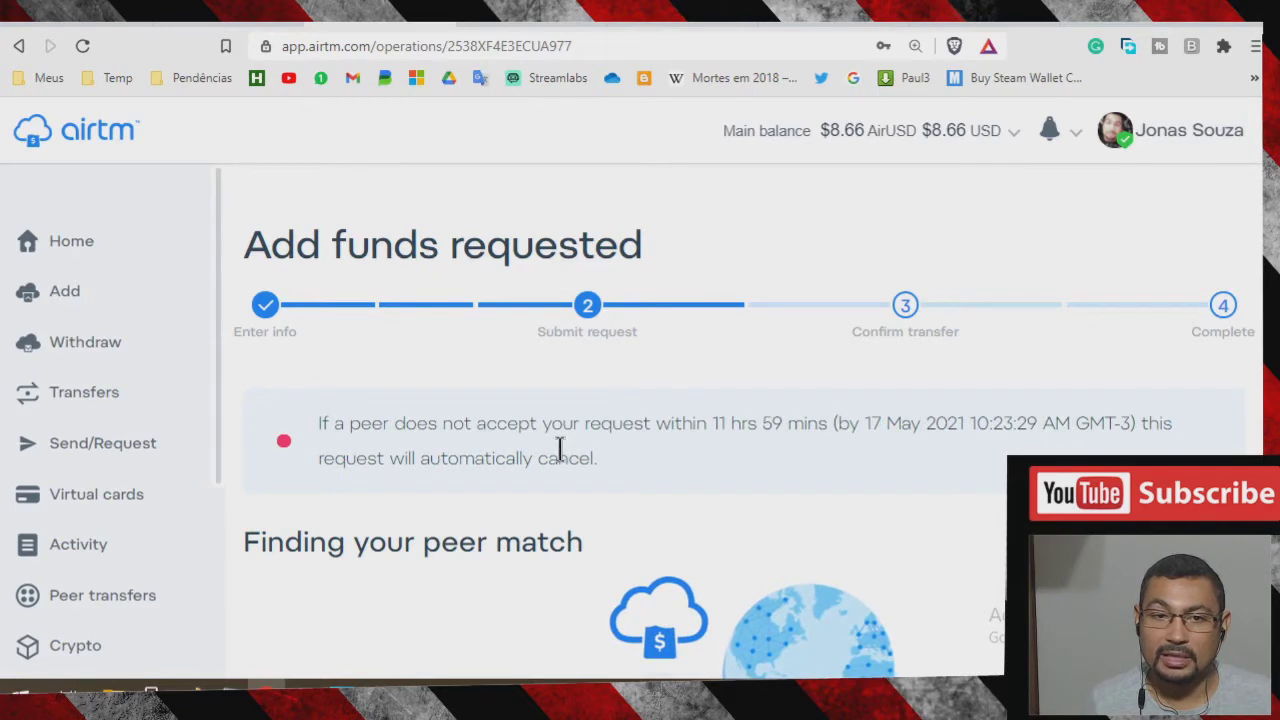
- Review the request's peer matching page and acknowledge the matched peer's instructions for sending funds
scroll(600, 386, down, 1)
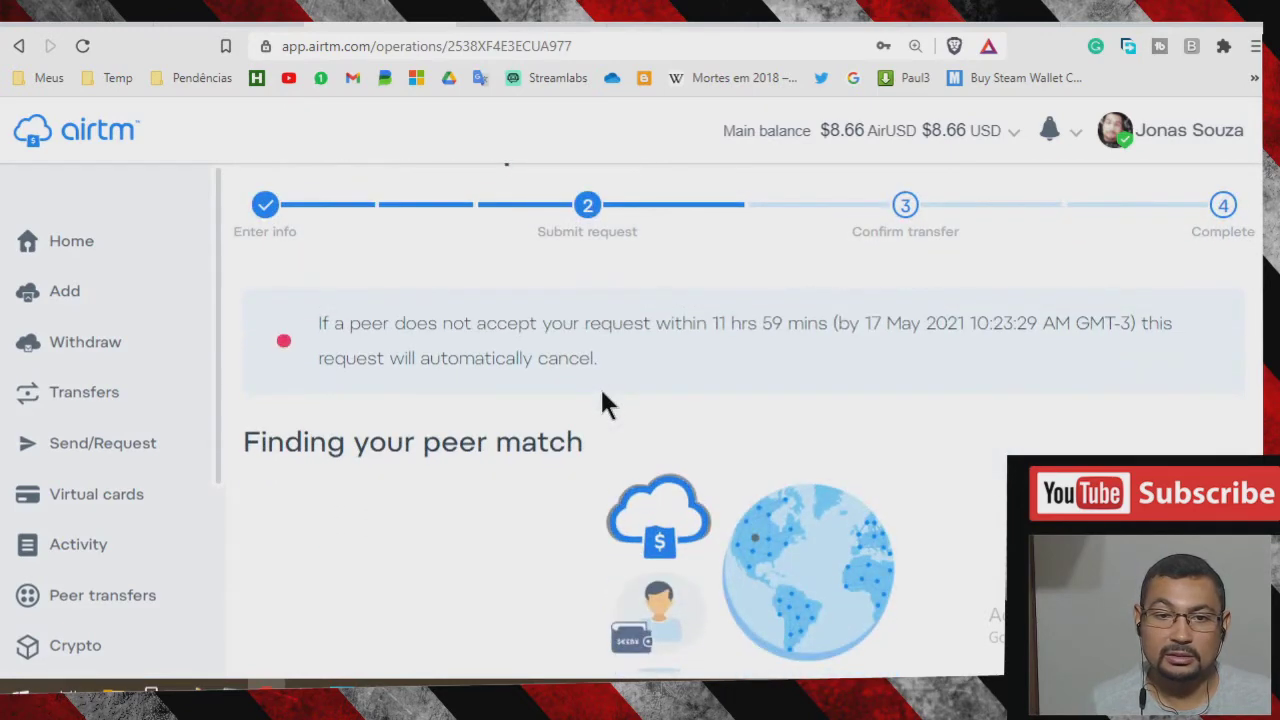
scroll(600, 386, down, 2)
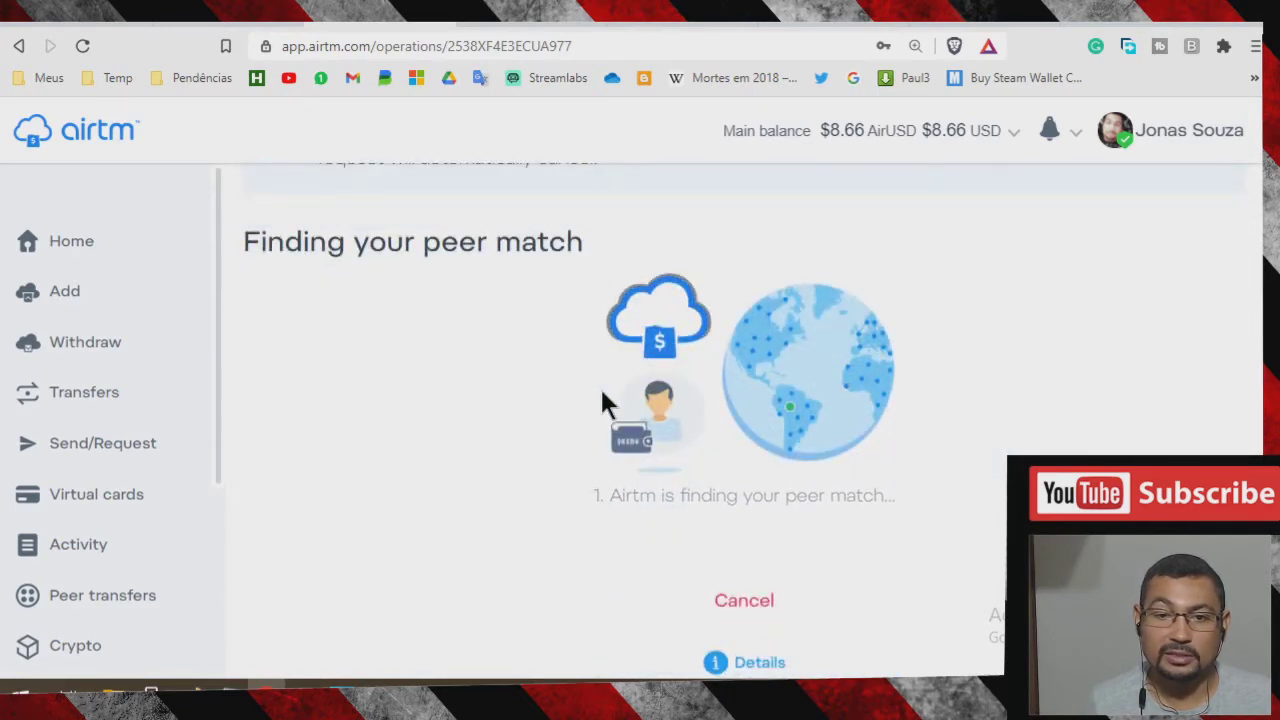
scroll(600, 403, up, 1)
scroll(601, 394, up, 1)
scroll(601, 394, down, 2)
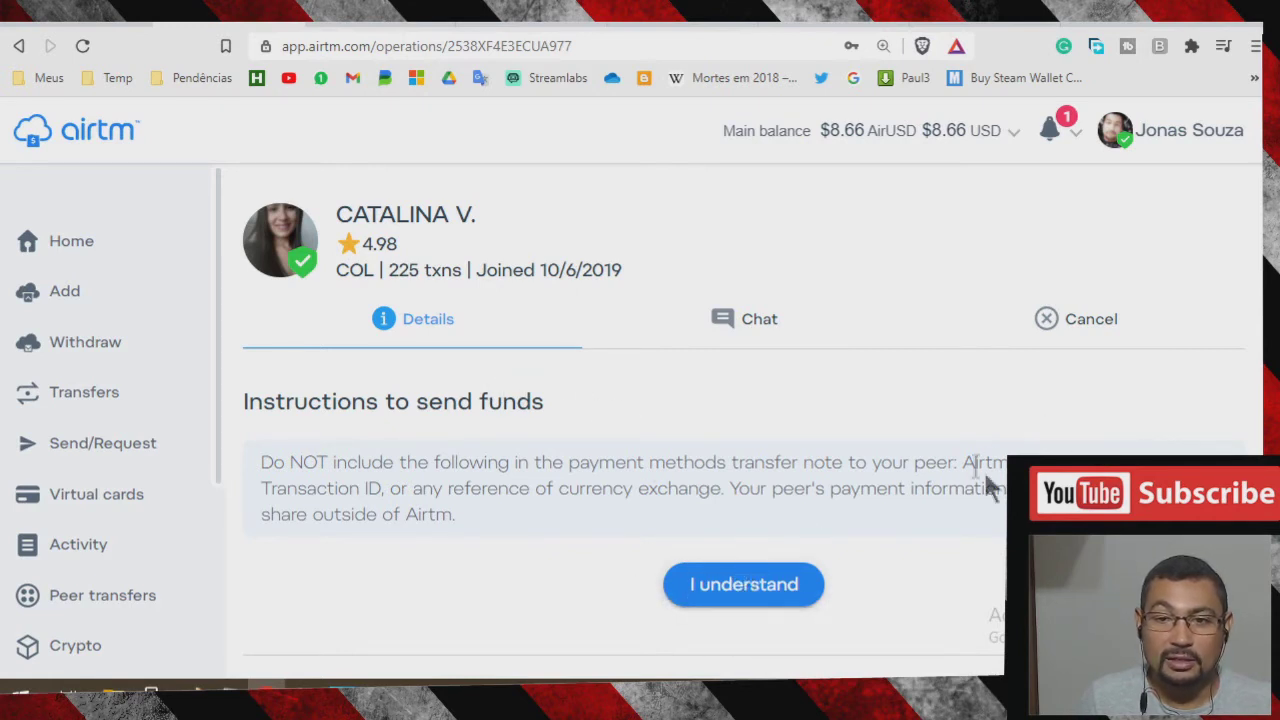
drag(958, 462, 723, 488)
click(731, 586)
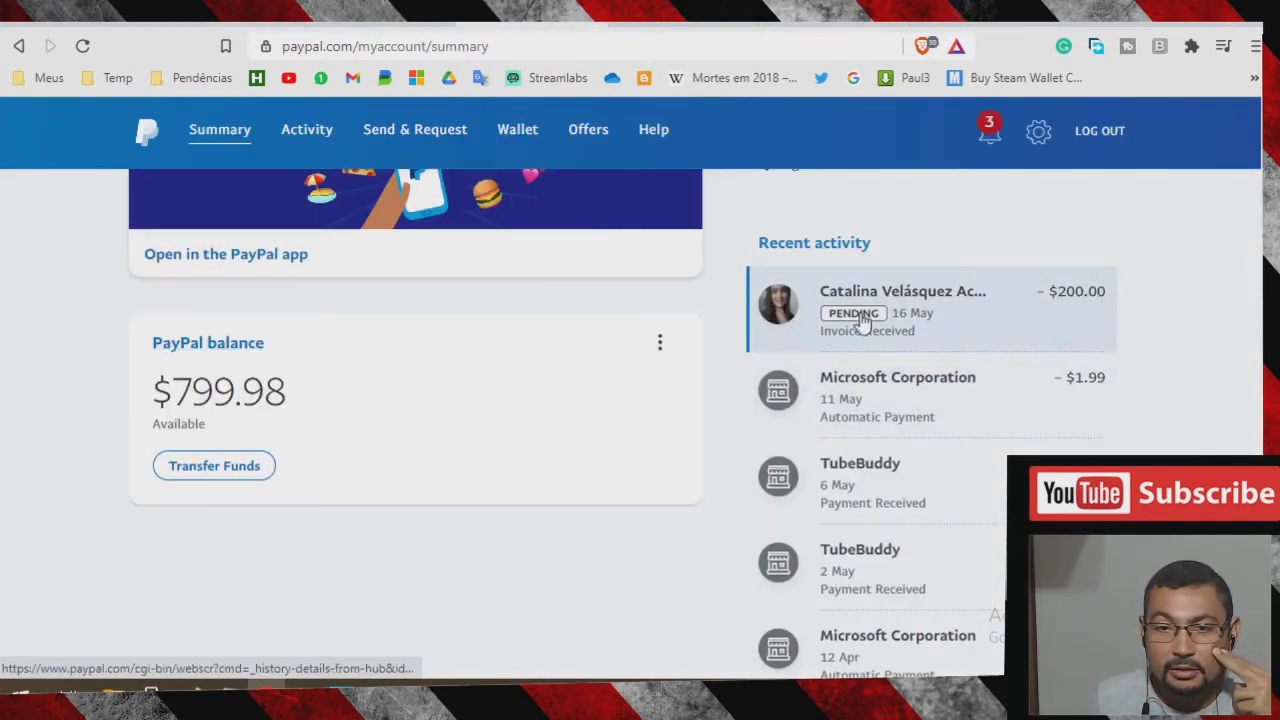
- In PayPal, open the peer's pending $200.00 invoice from recent activity and pay it with the PayPal balance
click(945, 310)
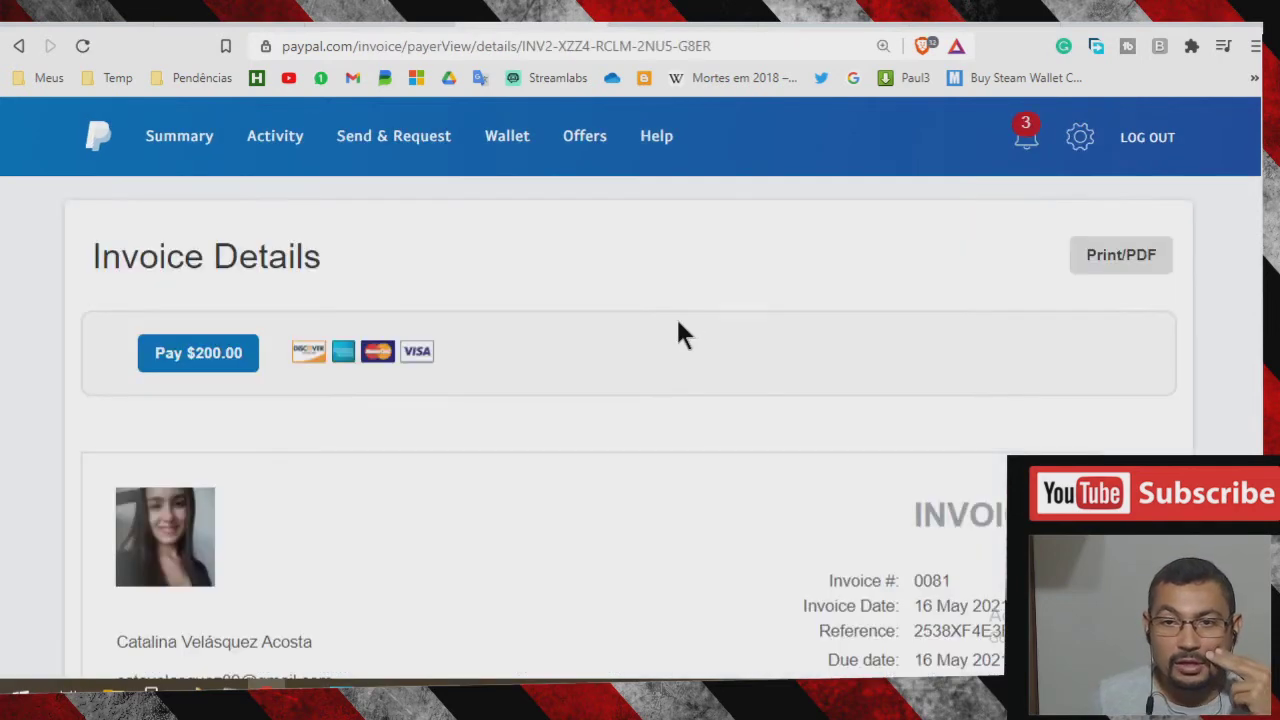
click(176, 354)
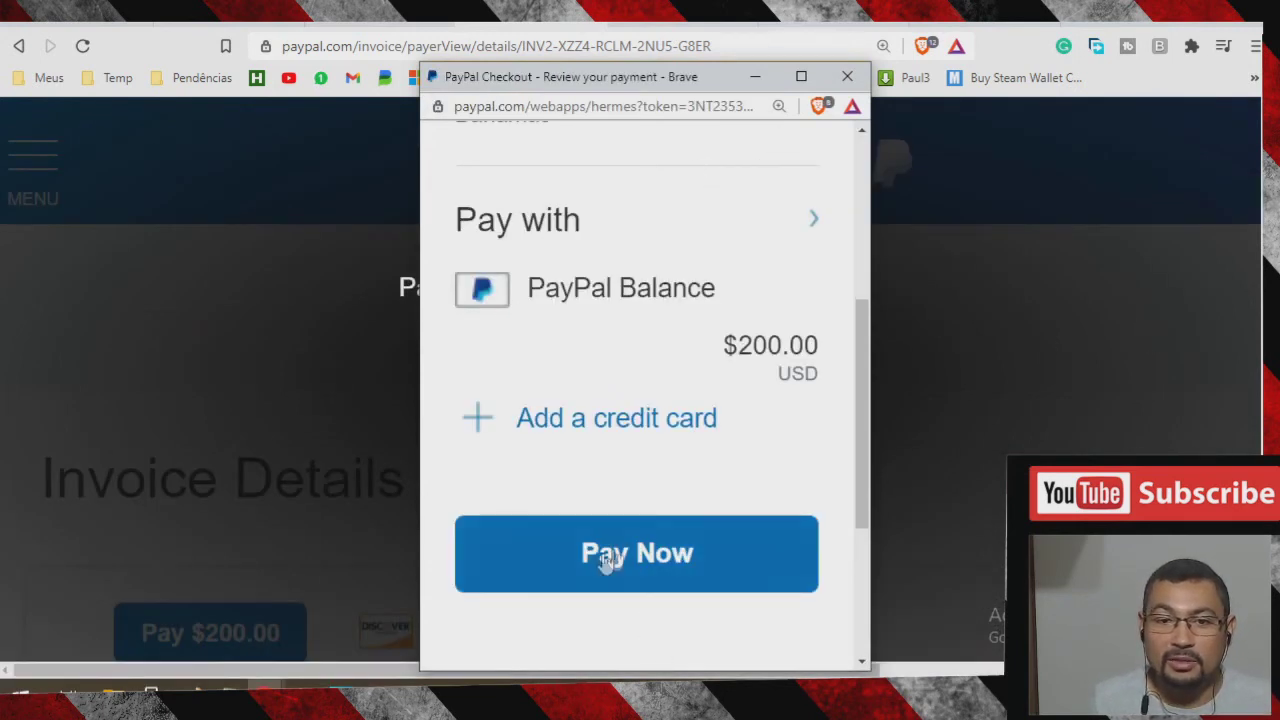
click(662, 550)
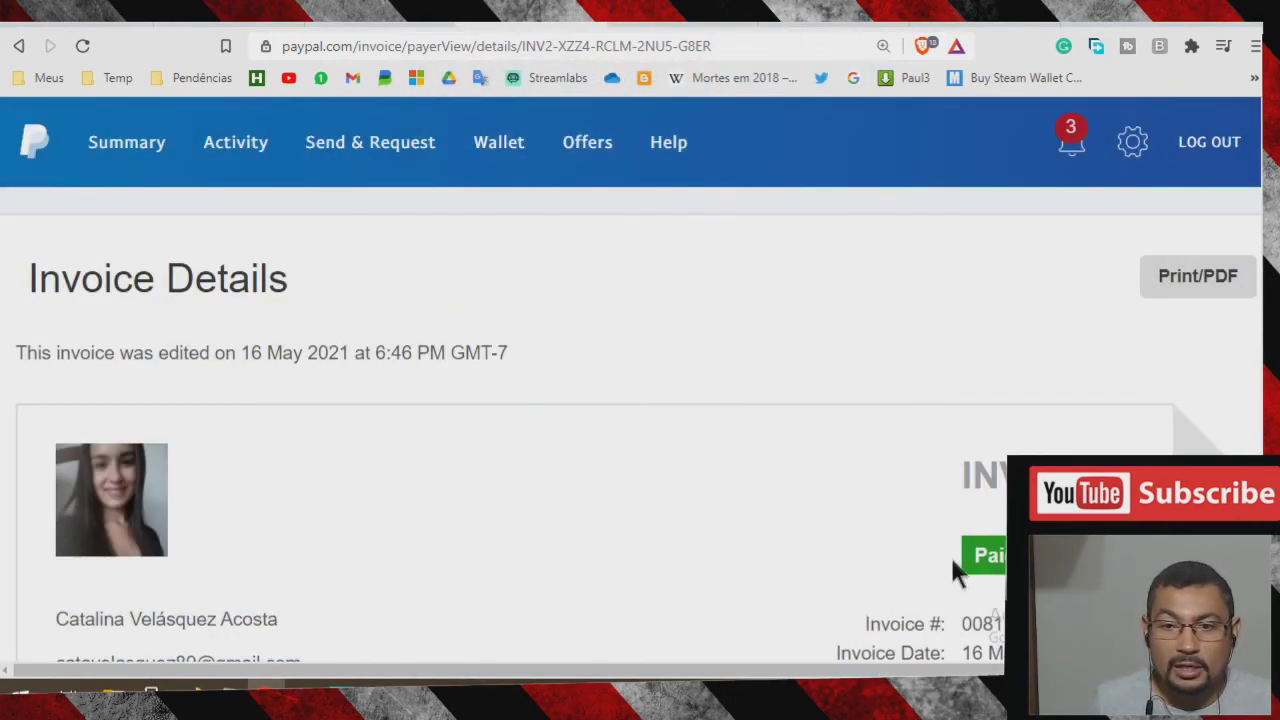
double_click(974, 552)
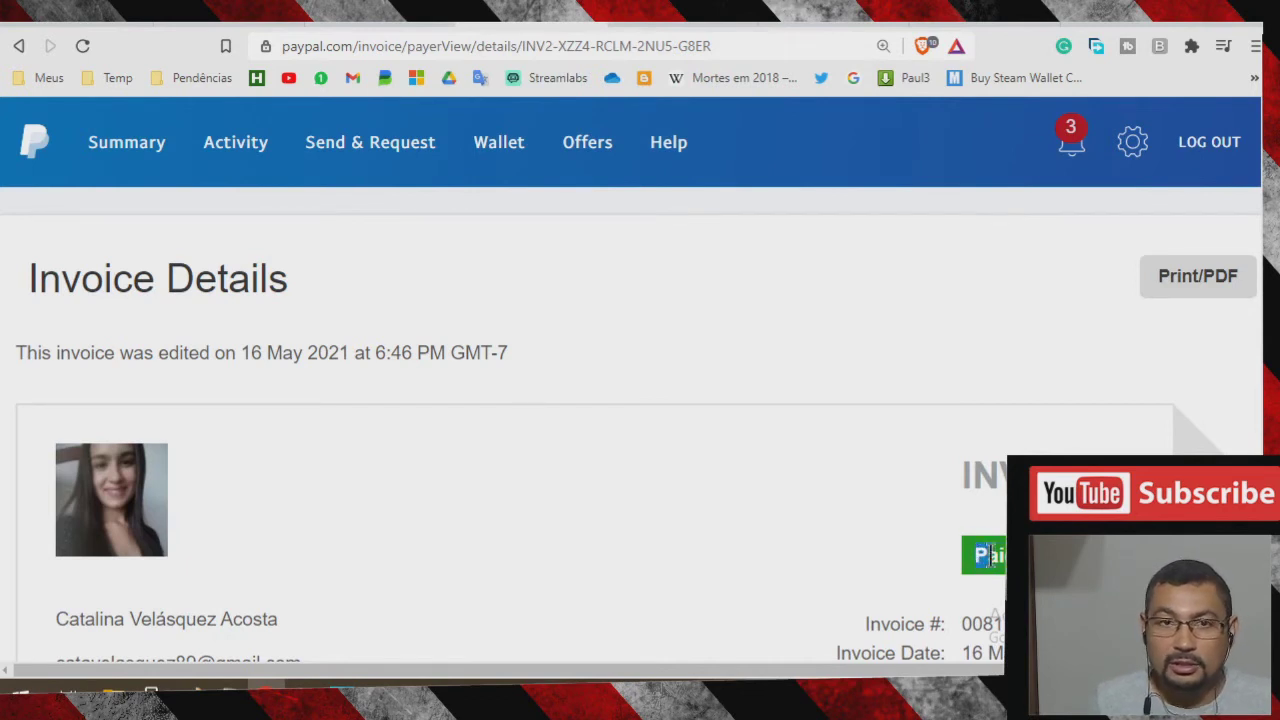
- Switch back to the Airtm chat with the peer and activate its message field
click(214, 14)
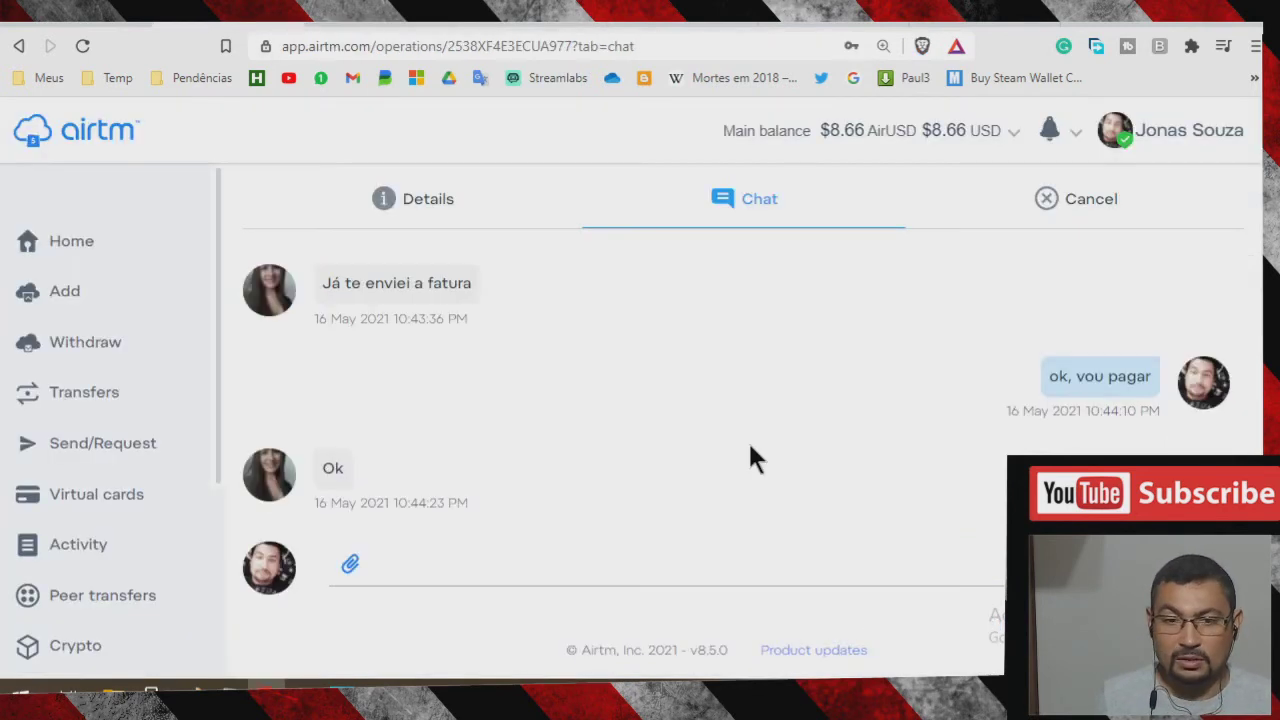
click(501, 568)
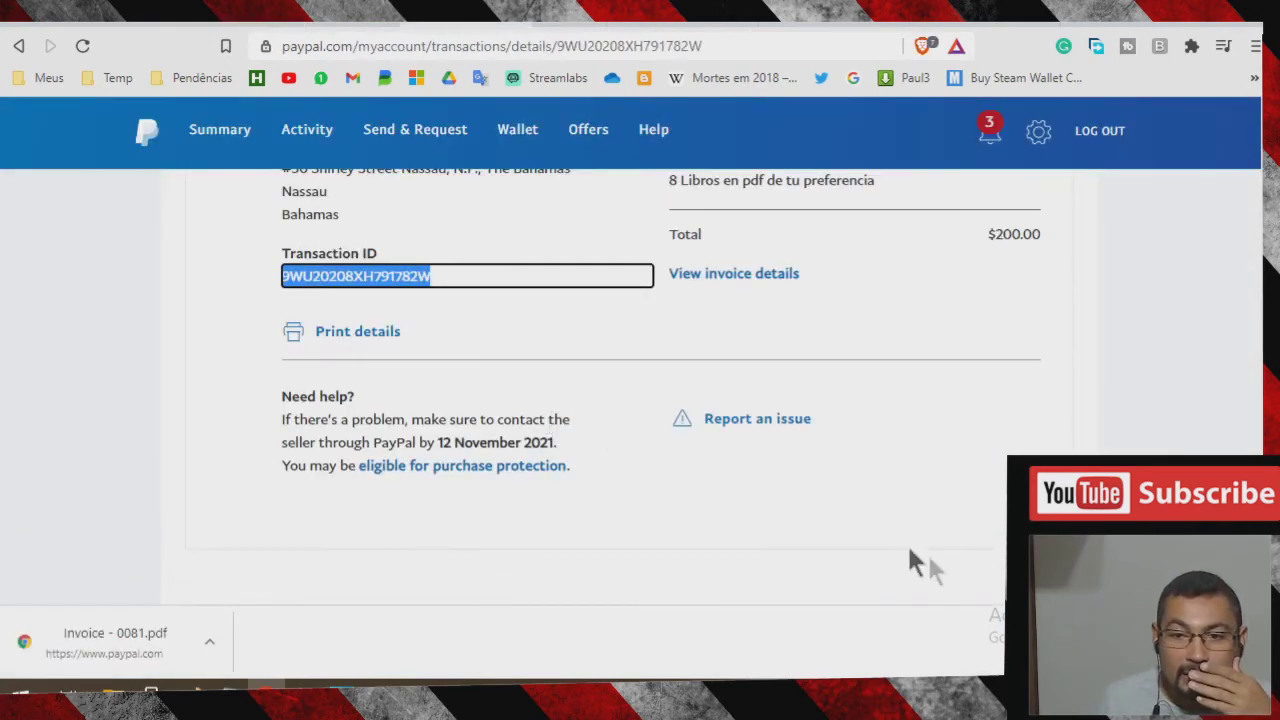
- Copy the transaction ID from the $200.00 payment's details page in PayPal
click(886, 465)
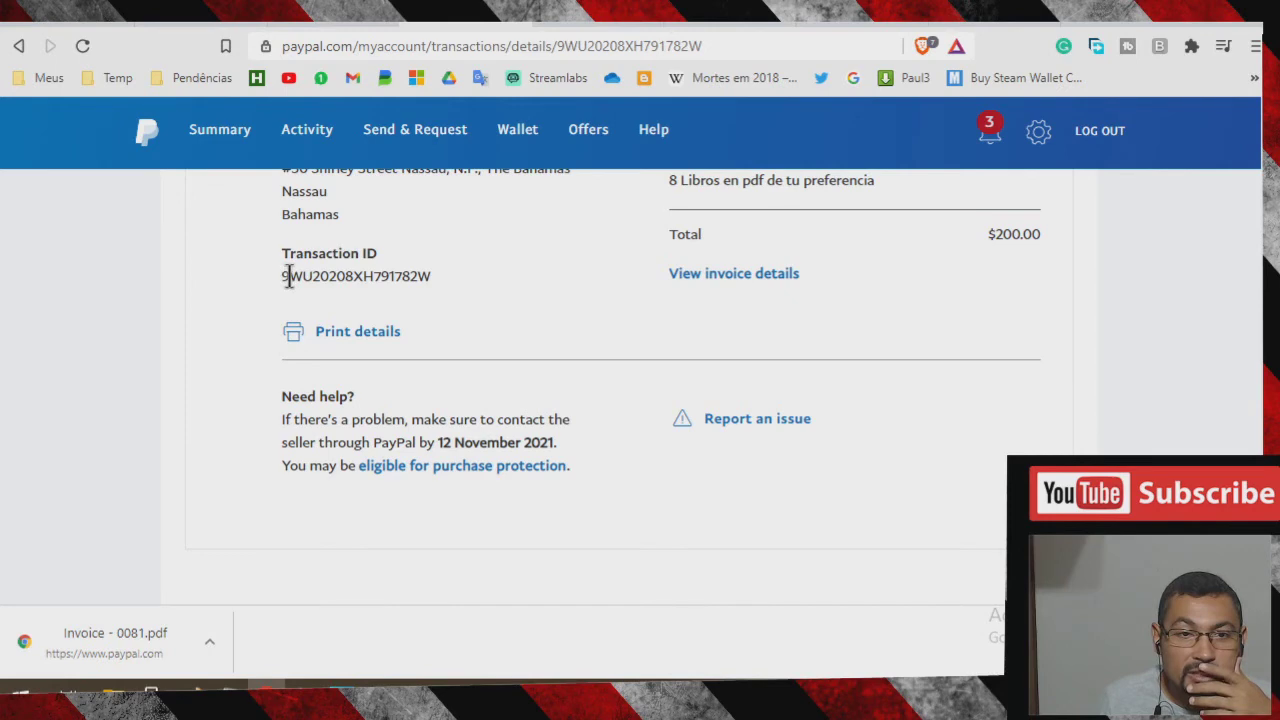
drag(283, 285, 343, 277)
double_click(340, 280)
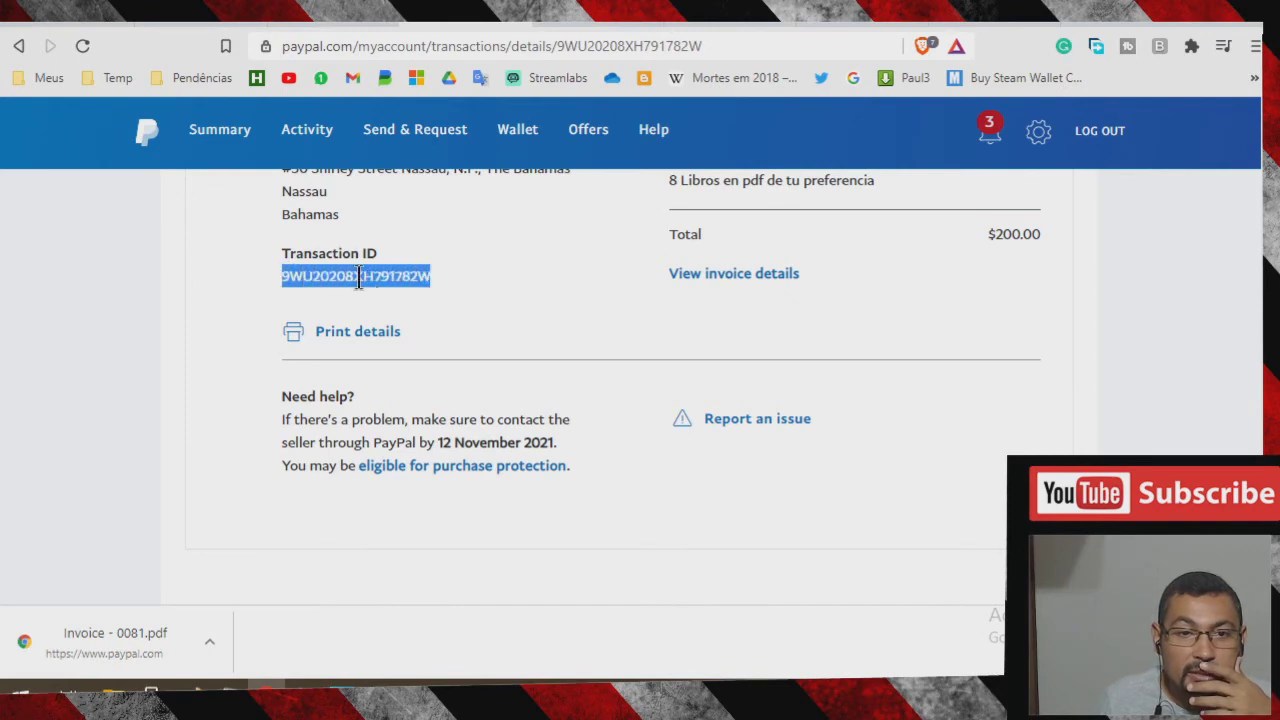
right_click(357, 278)
click(424, 285)
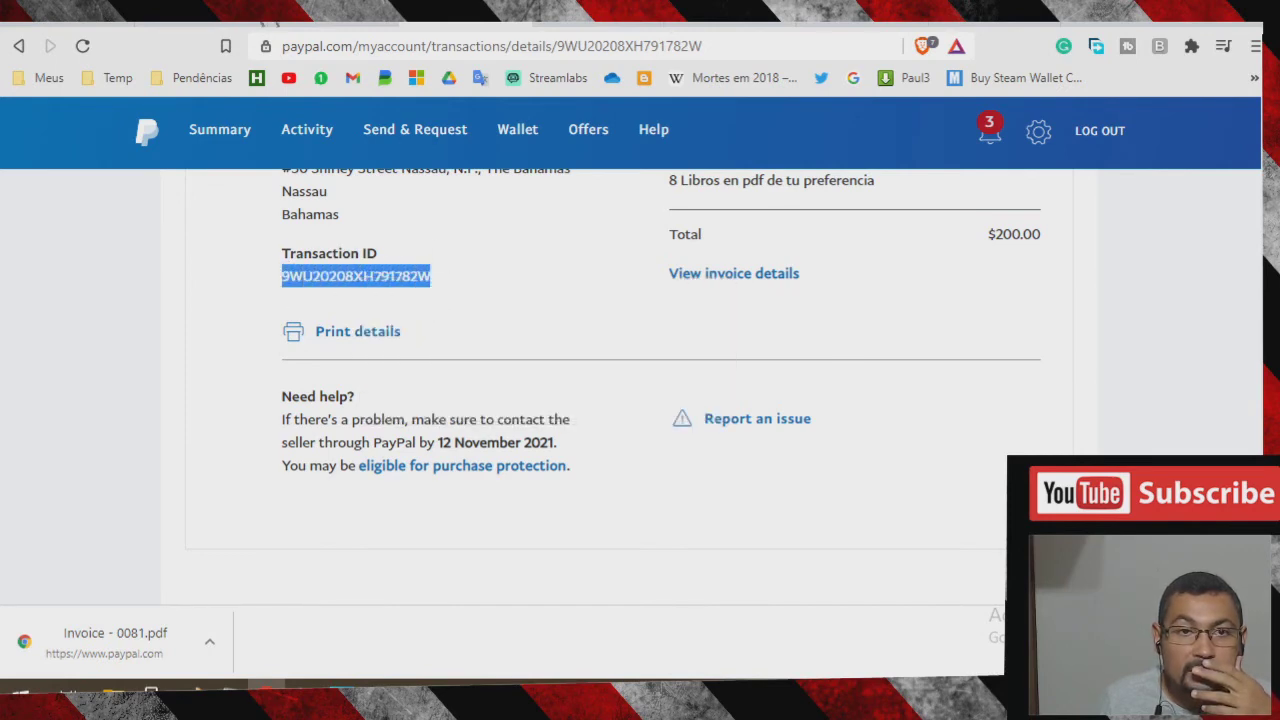
- In Airtm, paste the PayPal transaction ID as the confirmation reference ID and confirm the funds as sent
click(205, 22)
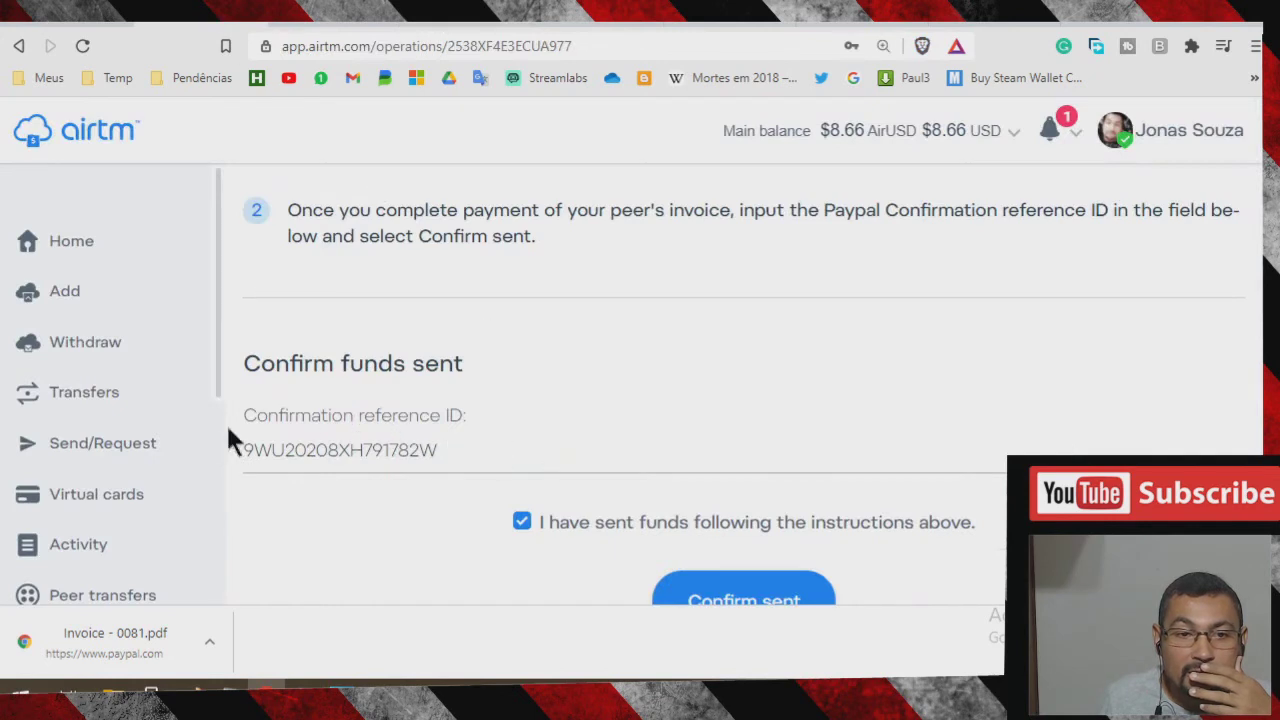
drag(243, 452, 655, 446)
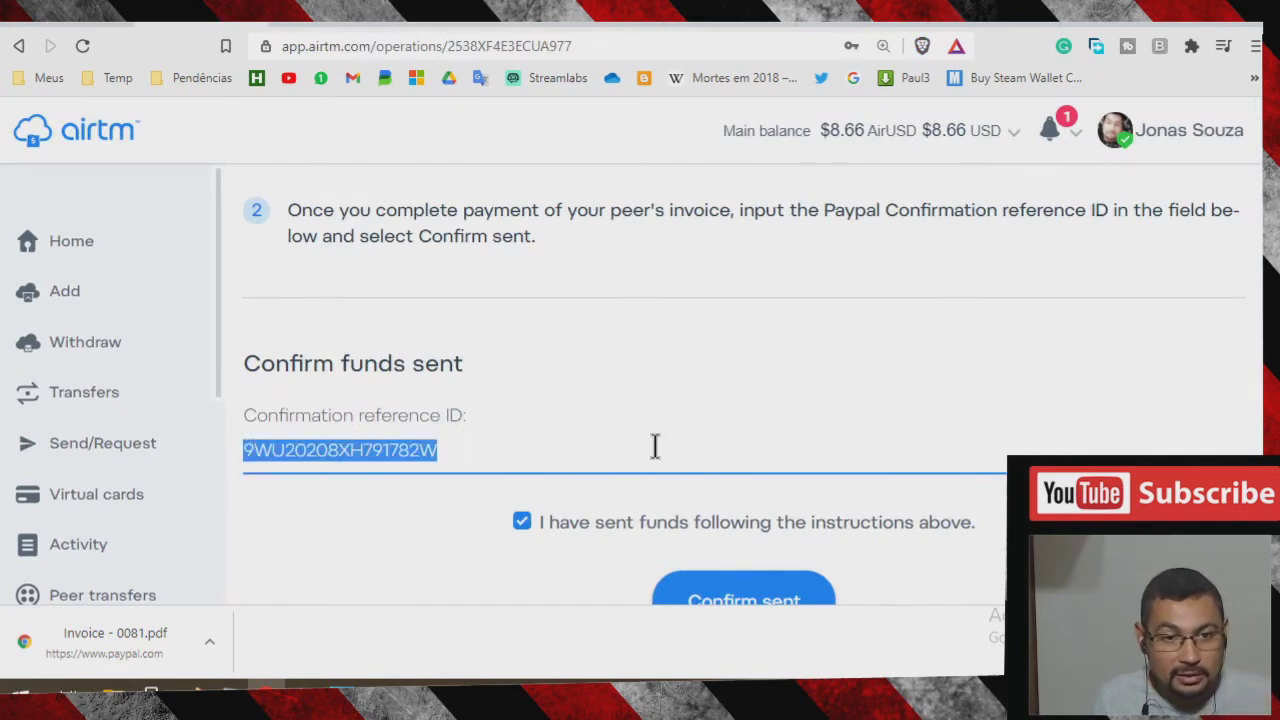
key(ctrl+v)
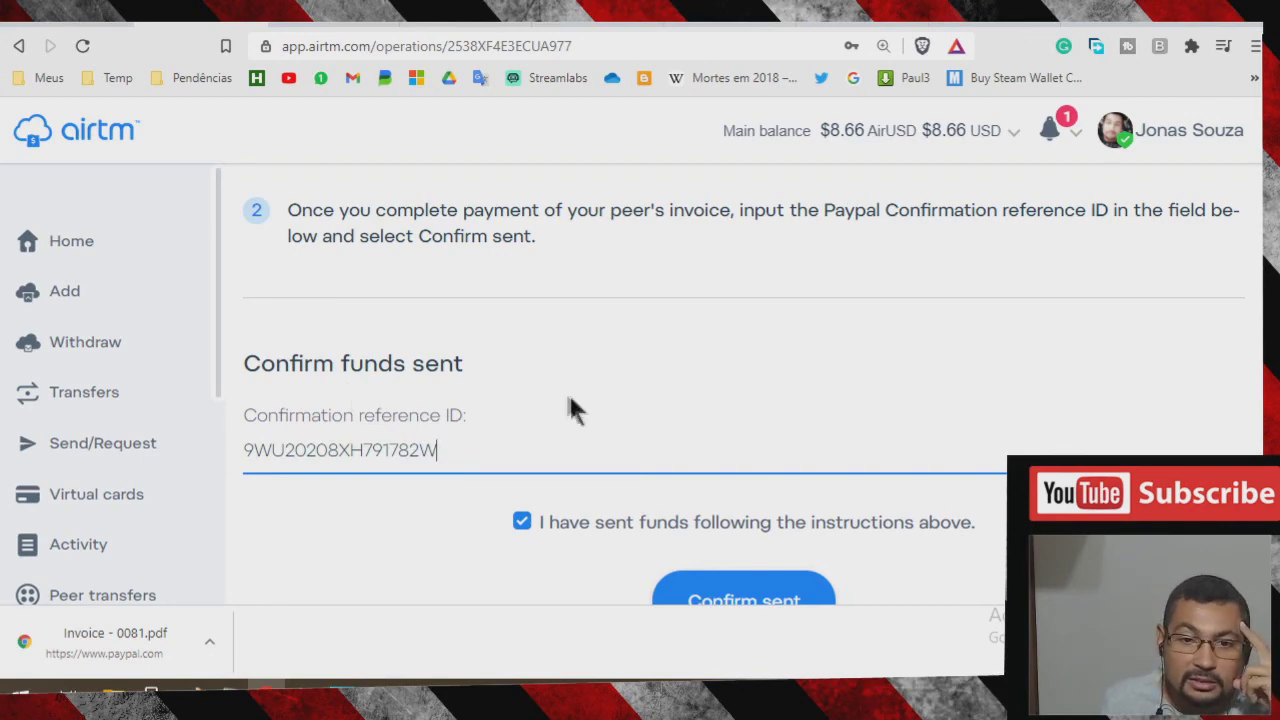
scroll(600, 392, down, 2)
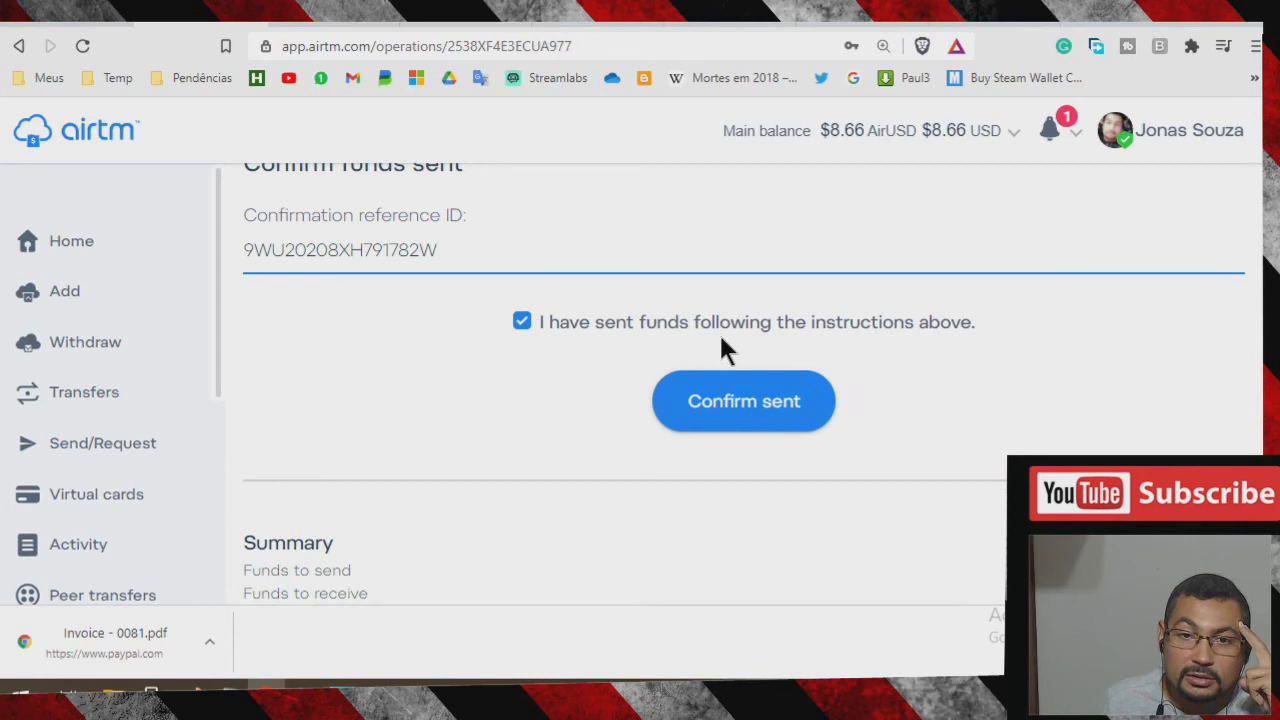
scroll(529, 386, down, 1)
scroll(529, 386, up, 1)
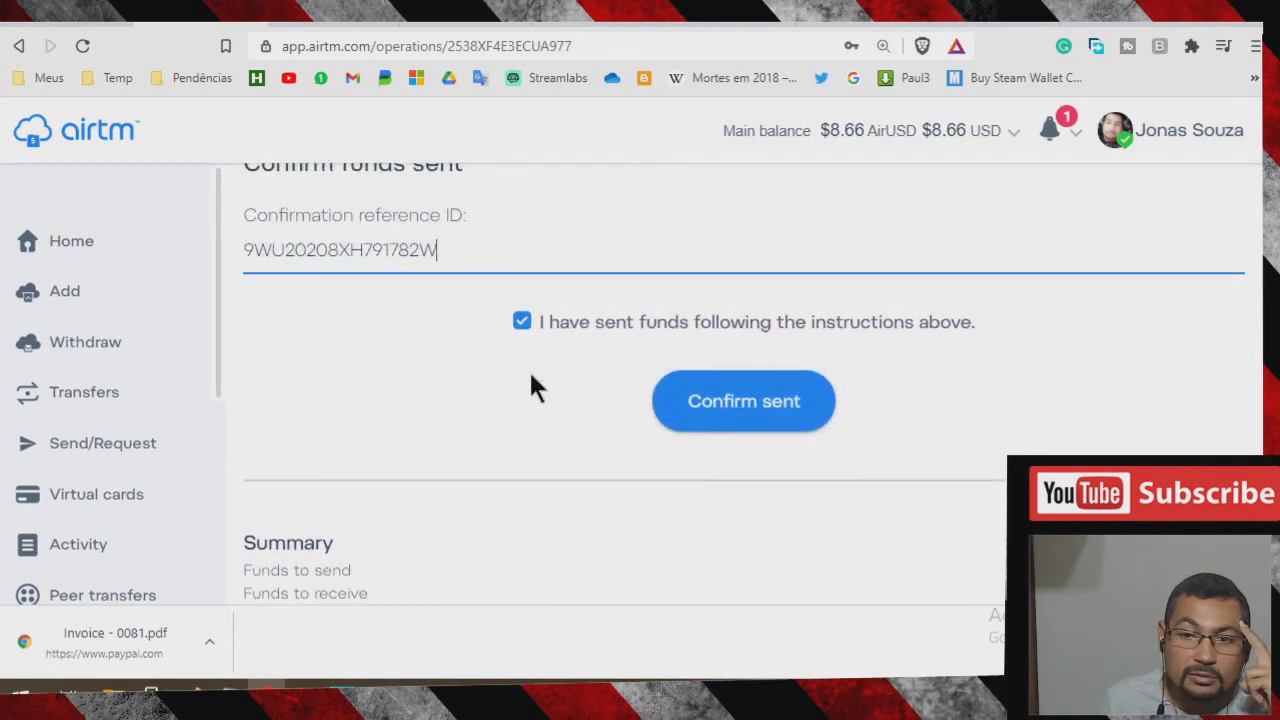
click(751, 412)
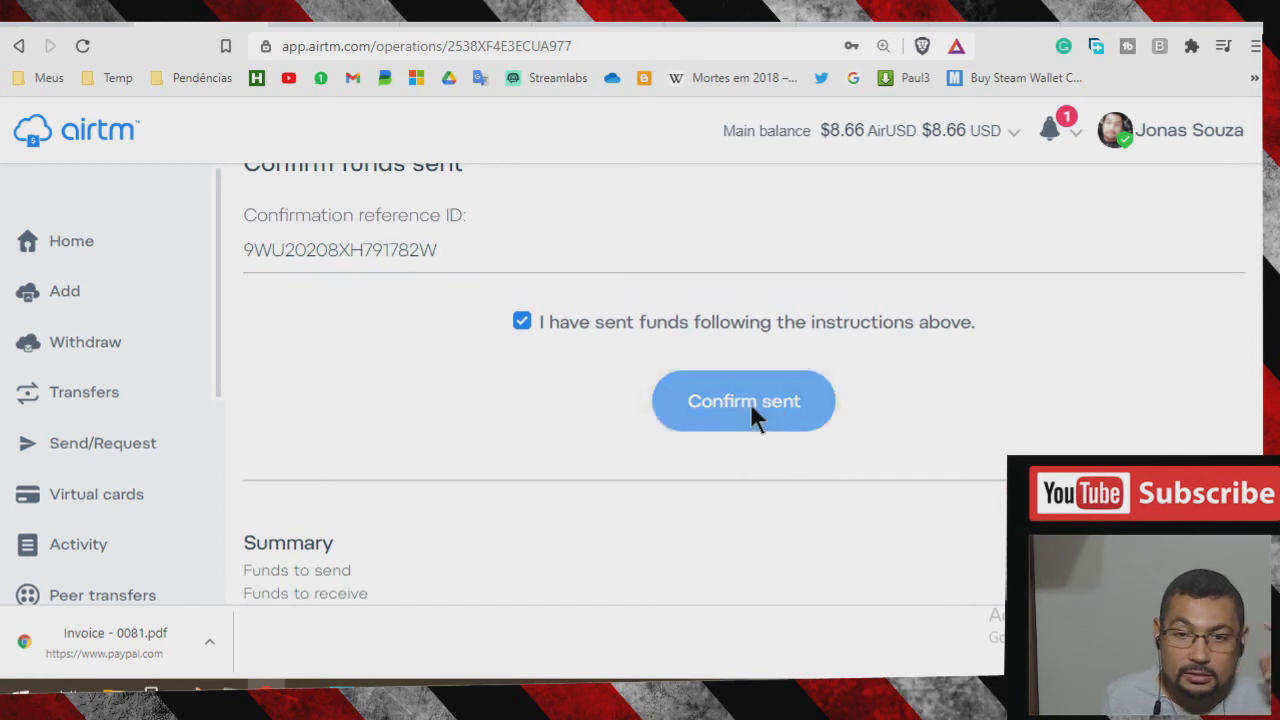